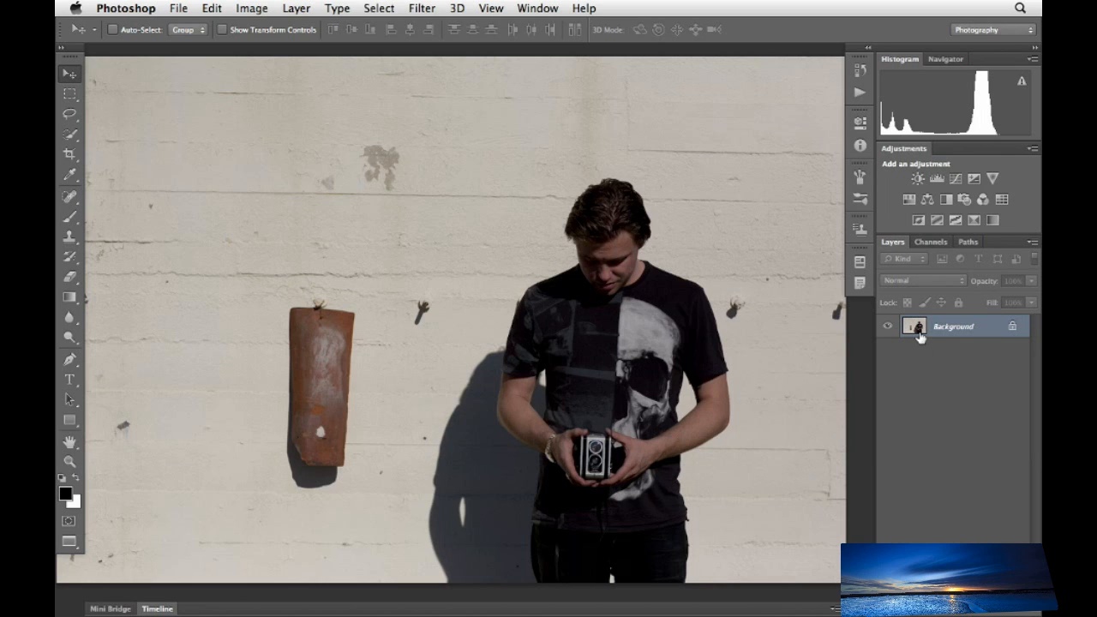
- Duplicate the Background layer and rename the copy "clean up"
{"action": "key", "text": "super+j"}
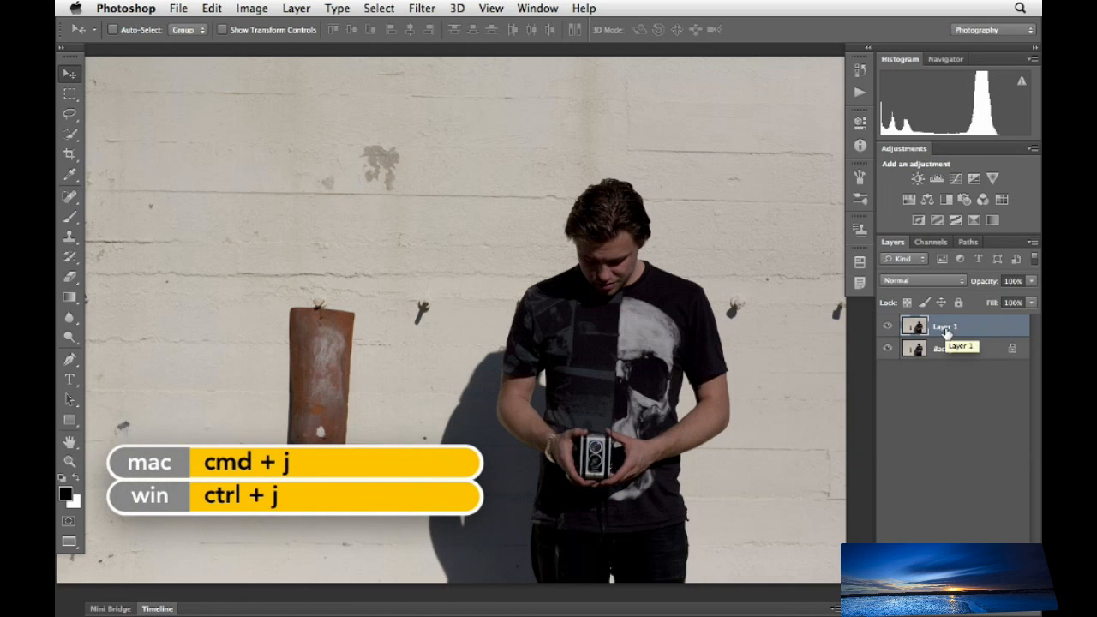
{"action": "double_click", "coordinate": [946, 326]}
{"action": "type", "text": "clea"}
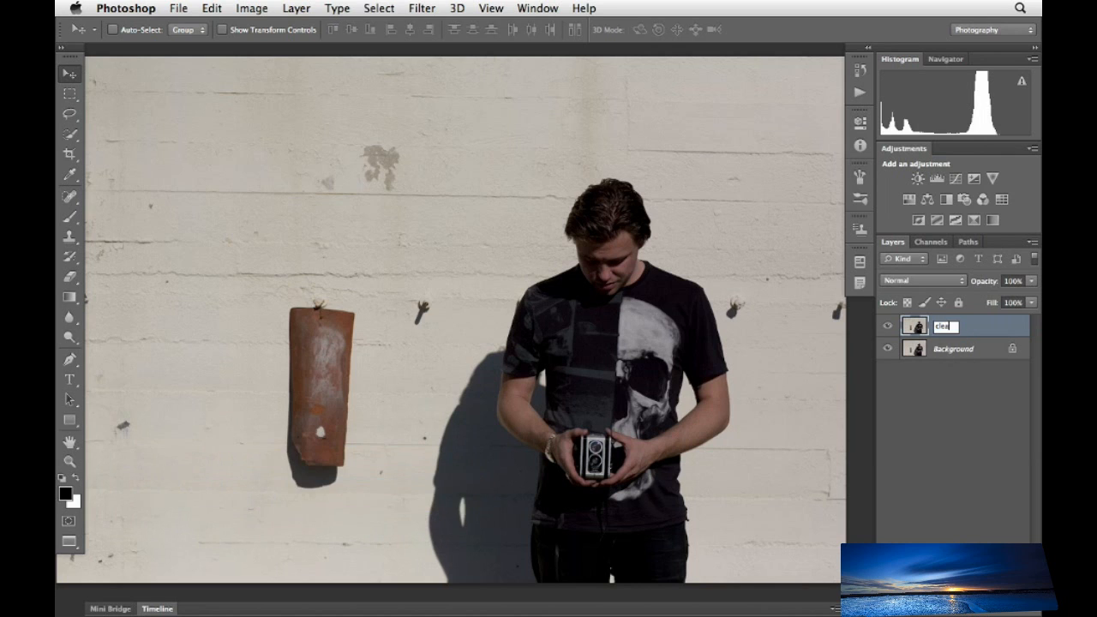
{"action": "type", "text": "n up"}
{"action": "key", "text": "Return"}
- Remove the hanging rusty tile and its shadow with the Patch Tool using clean wall beside it, compare before and after, and deselect
{"action": "left_click", "coordinate": [78, 203]}
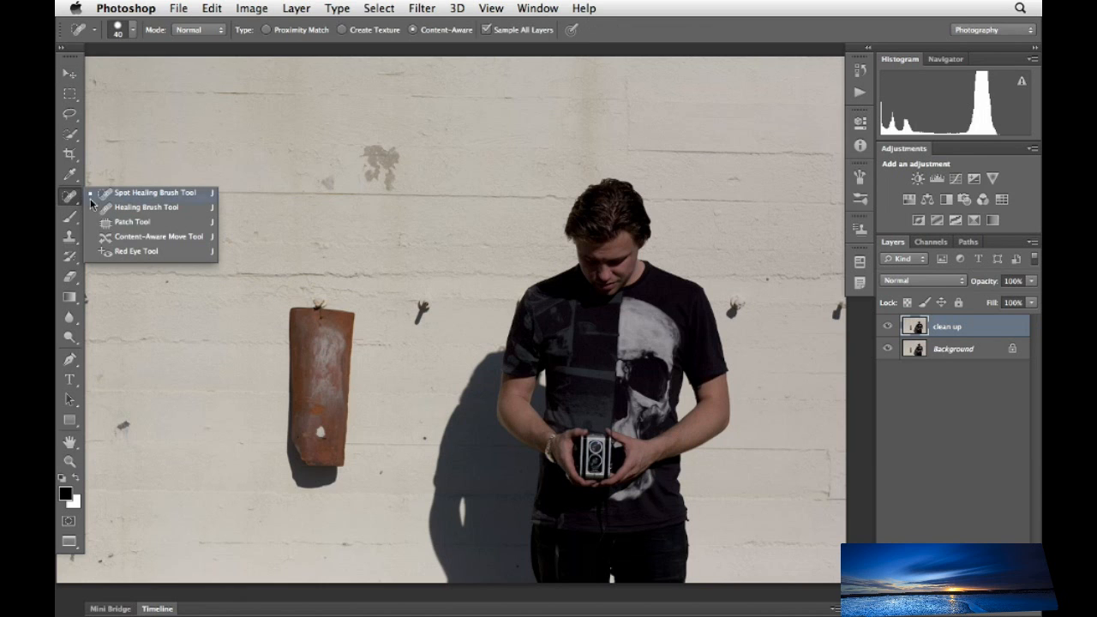
{"action": "left_click", "coordinate": [125, 222]}
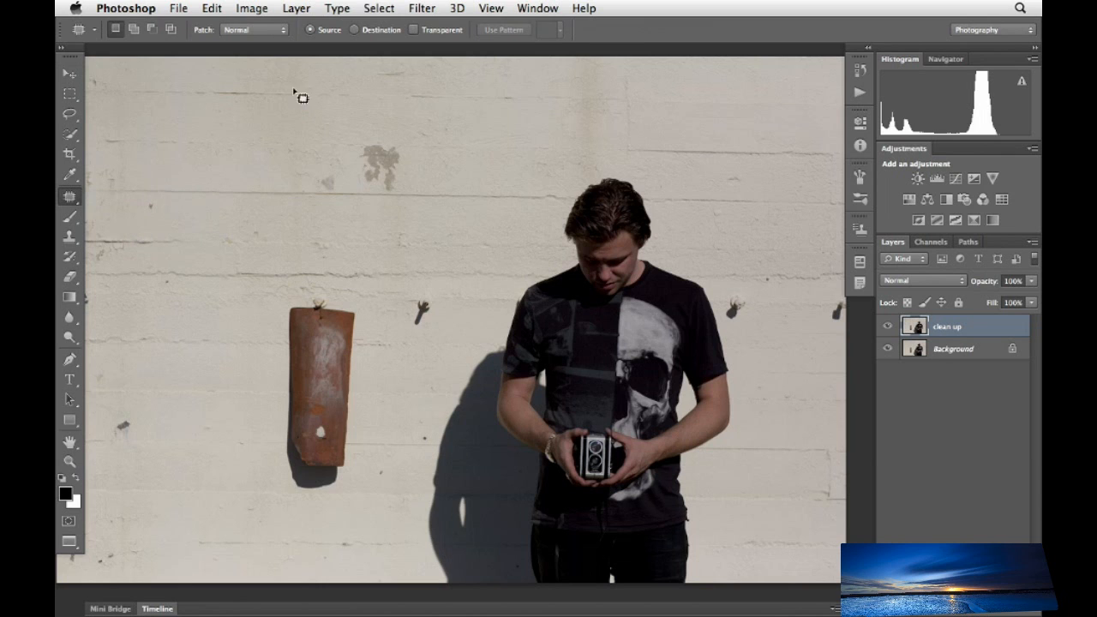
{"action": "mouse_move", "coordinate": [358, 306]}
{"action": "left_mouse_down"}
{"action": "mouse_move", "coordinate": [304, 287]}
{"action": "mouse_move", "coordinate": [281, 311]}
{"action": "mouse_move", "coordinate": [271, 450]}
{"action": "mouse_move", "coordinate": [286, 494]}
{"action": "mouse_move", "coordinate": [311, 500]}
{"action": "mouse_move", "coordinate": [359, 477]}
{"action": "mouse_move", "coordinate": [360, 307]}
{"action": "left_mouse_up"}
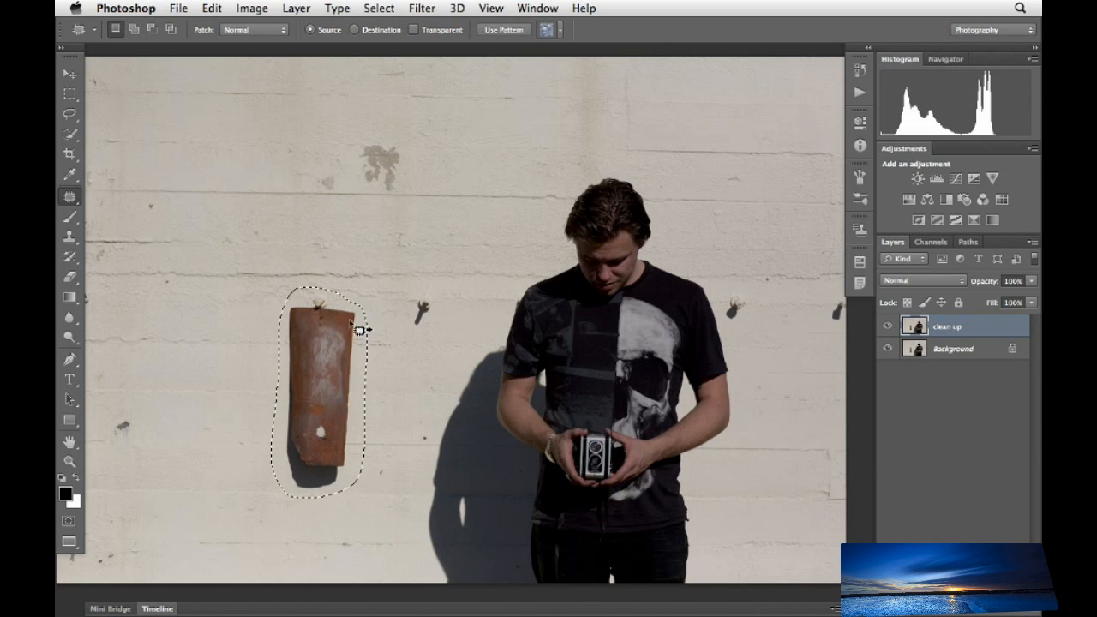
{"action": "left_click_drag", "start_coordinate": [329, 347], "coordinate": [220, 350]}
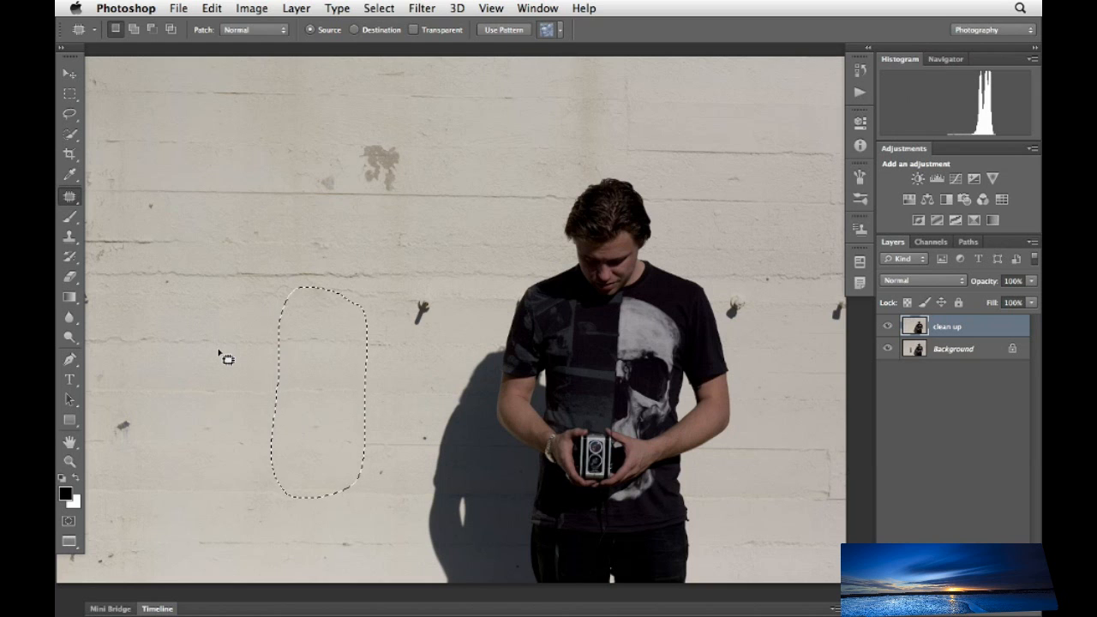
{"action": "left_click", "coordinate": [887, 326]}
{"action": "left_click", "coordinate": [887, 326]}
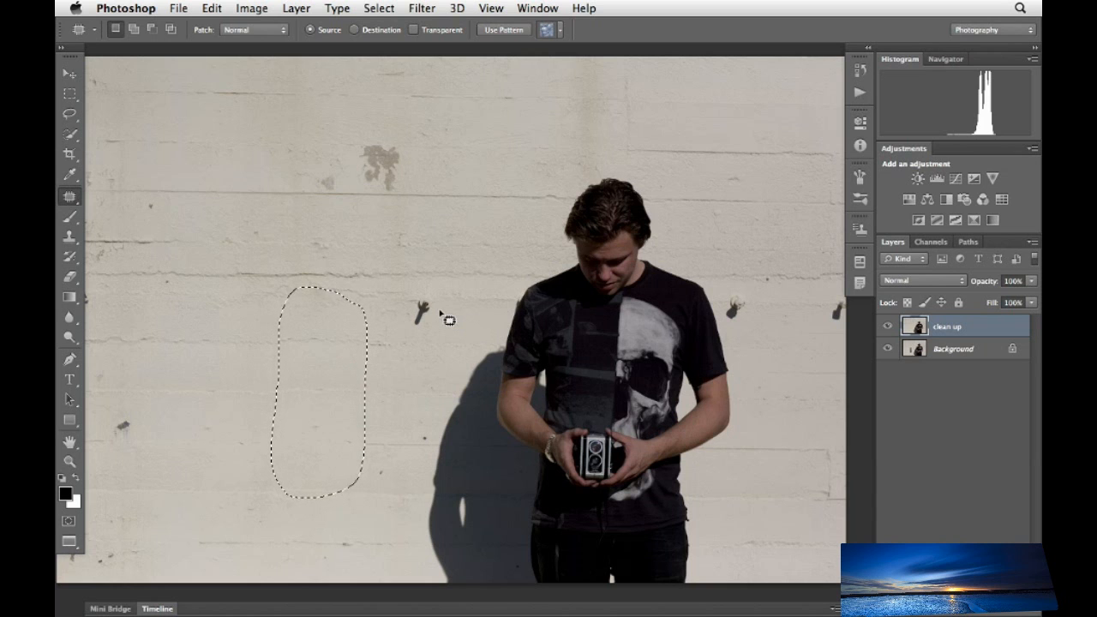
{"action": "left_click", "coordinate": [379, 10]}
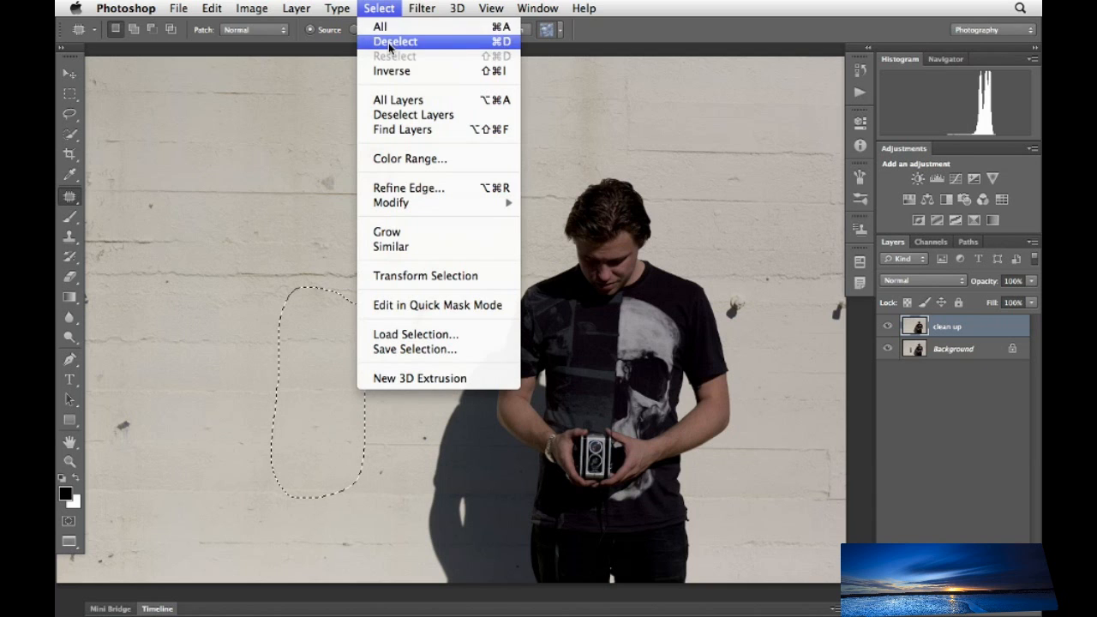
{"action": "left_click", "coordinate": [389, 45]}
- Remove the wall hook and the small dark marks left of the man with the Content-Aware Spot Healing Brush
{"action": "left_click", "coordinate": [76, 199]}
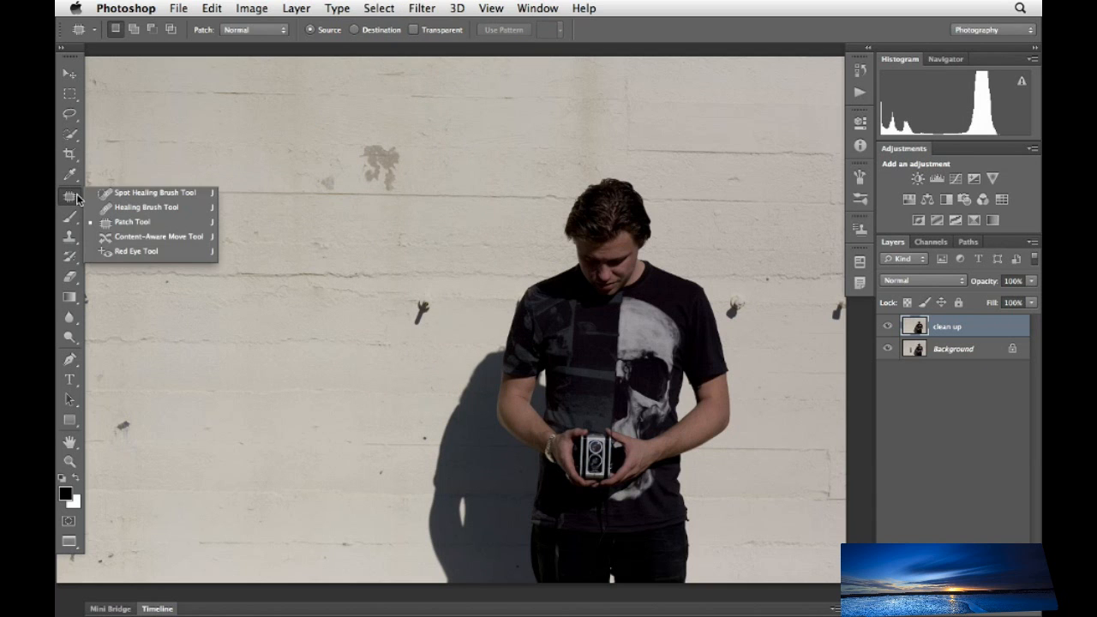
{"action": "left_click", "coordinate": [103, 195]}
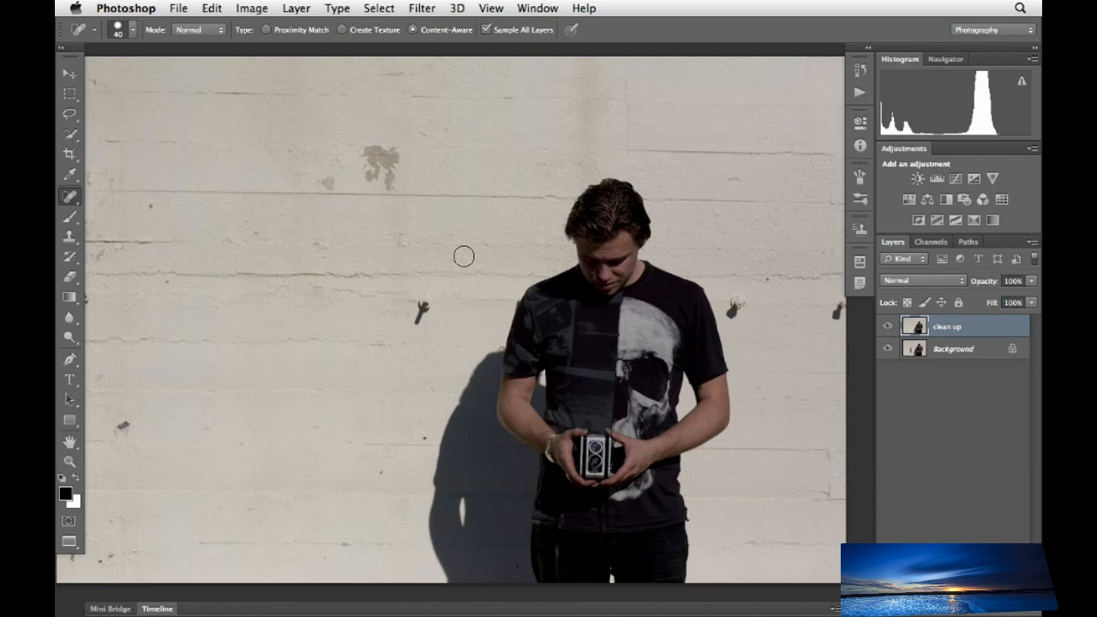
{"action": "left_click_drag", "start_coordinate": [426, 299], "coordinate": [418, 322]}
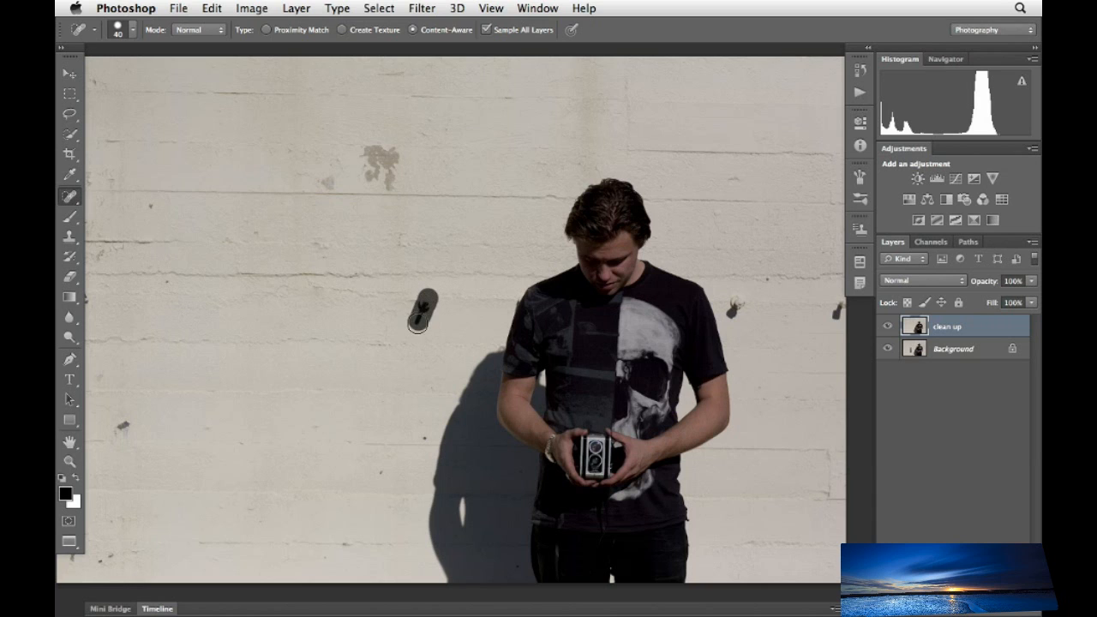
{"action": "left_click", "coordinate": [379, 474]}
{"action": "left_click", "coordinate": [123, 426]}
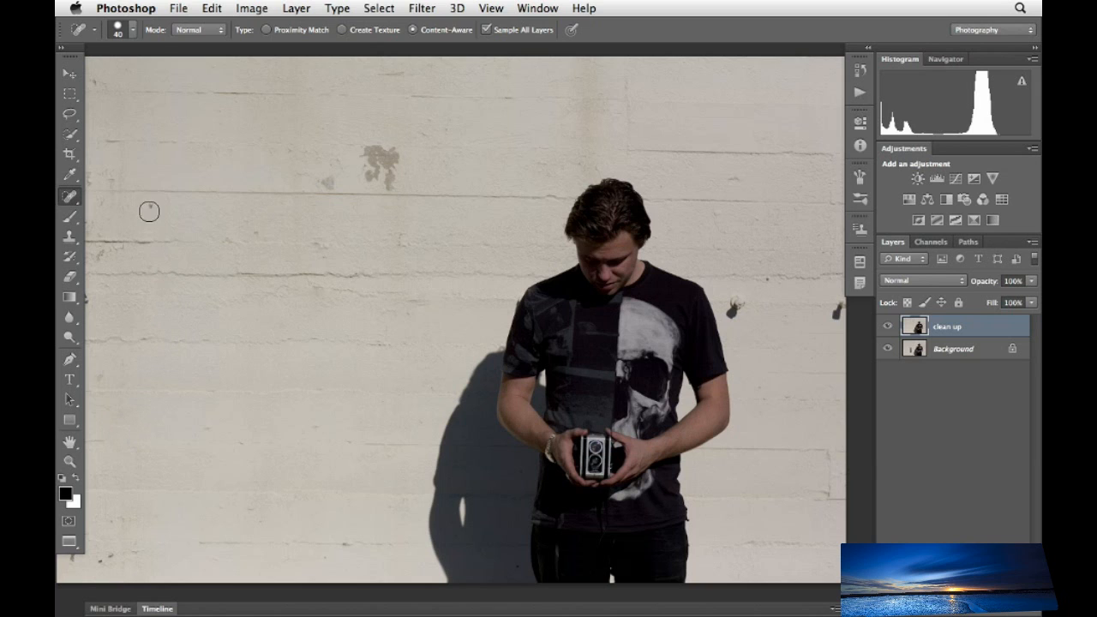
- Compare the clean up layer with the original, and heal the two hooks right of the man and a spot where the tile hung
{"action": "left_click", "coordinate": [887, 327]}
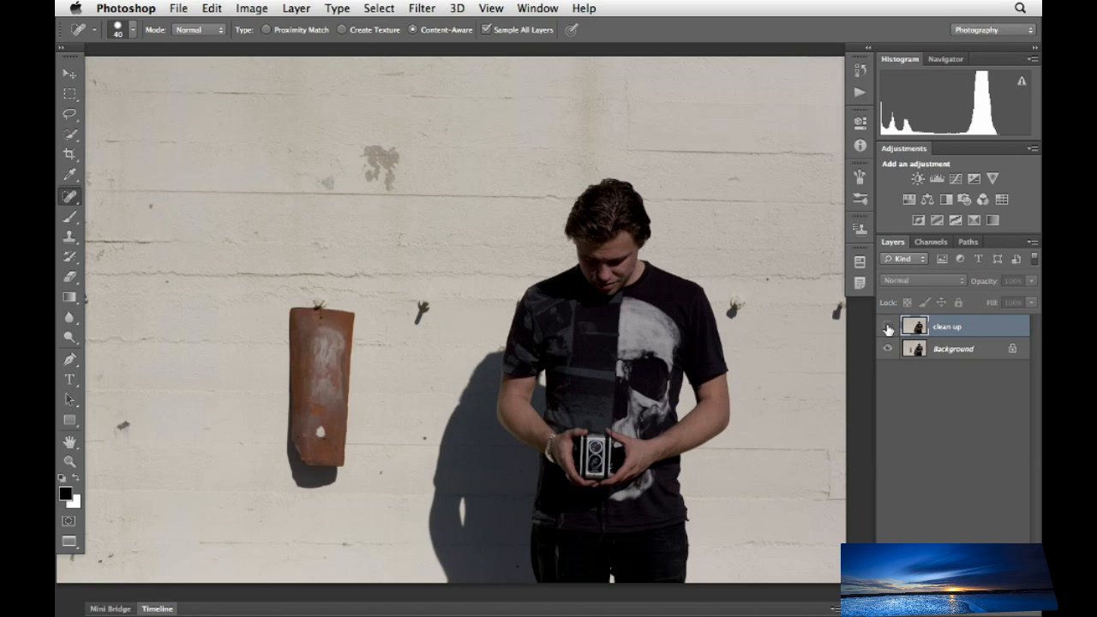
{"action": "left_click", "coordinate": [887, 327]}
{"action": "left_click_drag", "start_coordinate": [735, 299], "coordinate": [737, 316]}
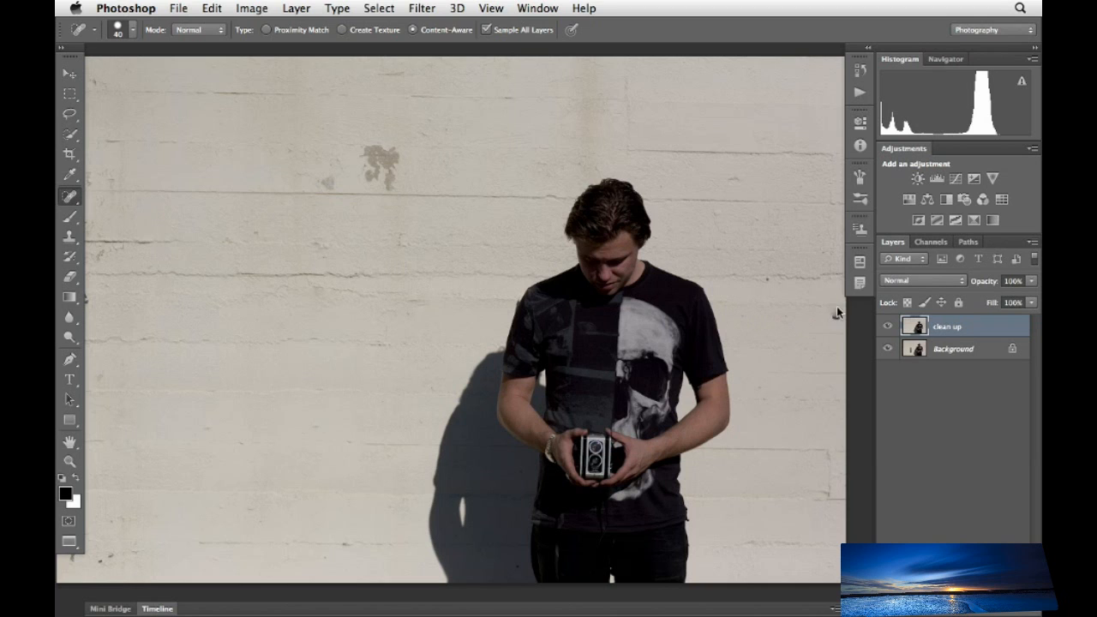
{"action": "left_click", "coordinate": [833, 315]}
{"action": "left_click", "coordinate": [316, 423]}
- Heal the small faint stain beside the large wall stain and the wall area below-left of it with the Healing Brush, sampling clean wall
{"action": "left_click", "coordinate": [73, 198]}
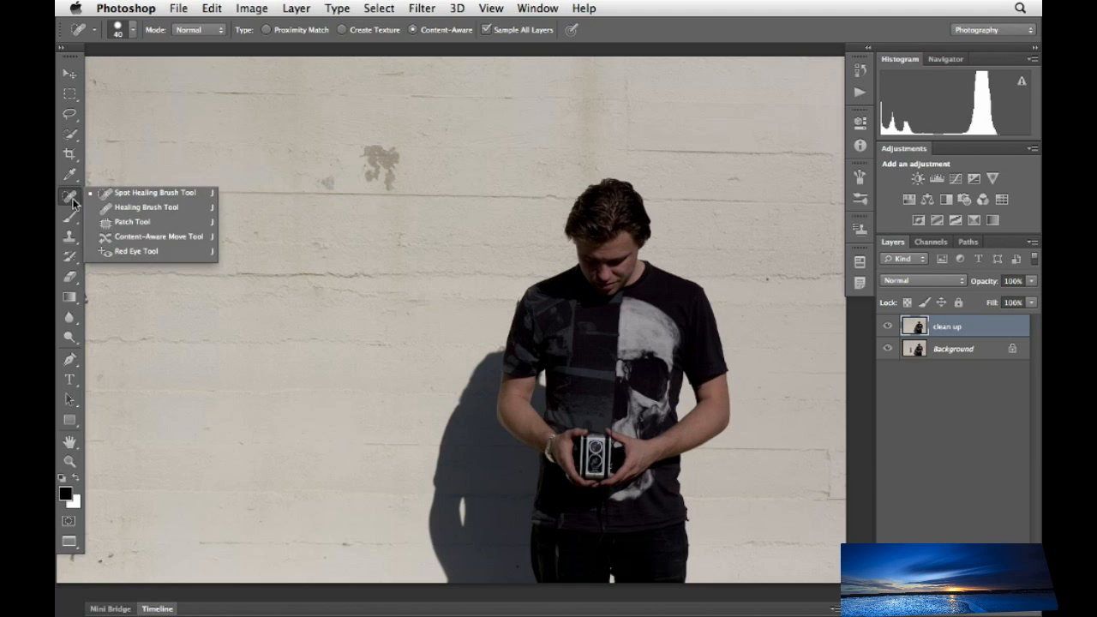
{"action": "left_click", "coordinate": [128, 207]}
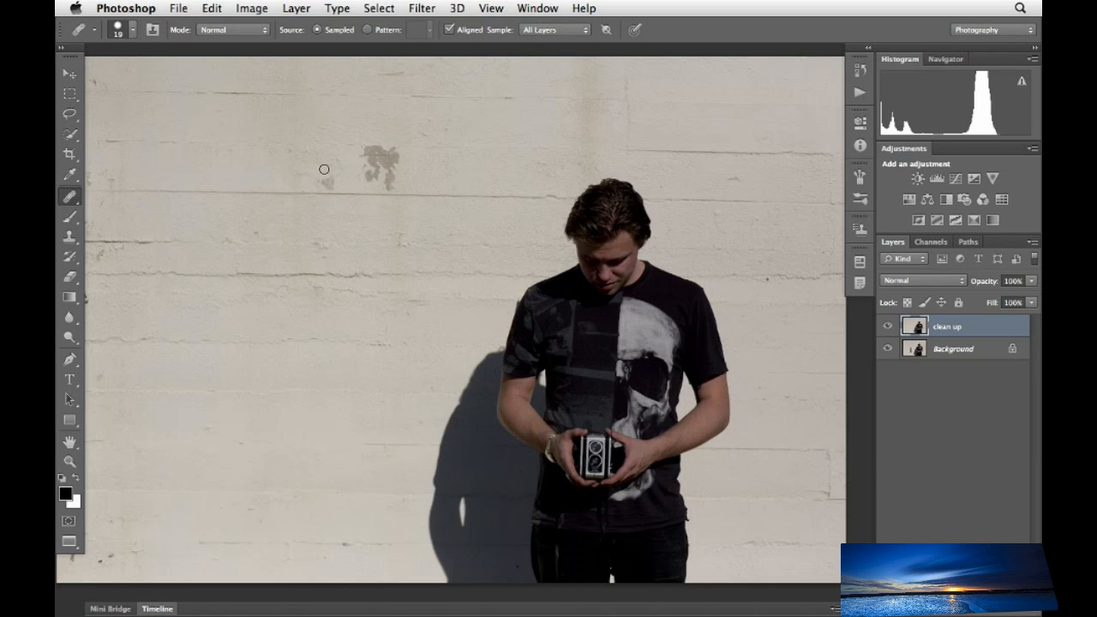
{"action": "left_click_drag", "start_coordinate": [337, 179], "coordinate": [326, 178]}
{"action": "left_click", "coordinate": [237, 221], "text": "alt"}
{"action": "left_click_drag", "start_coordinate": [259, 233], "coordinate": [221, 244]}
- Cover the large dark wall stain with the Clone Stamp at 100% opacity, sampling the clean wall just above it
{"action": "left_click", "coordinate": [74, 239]}
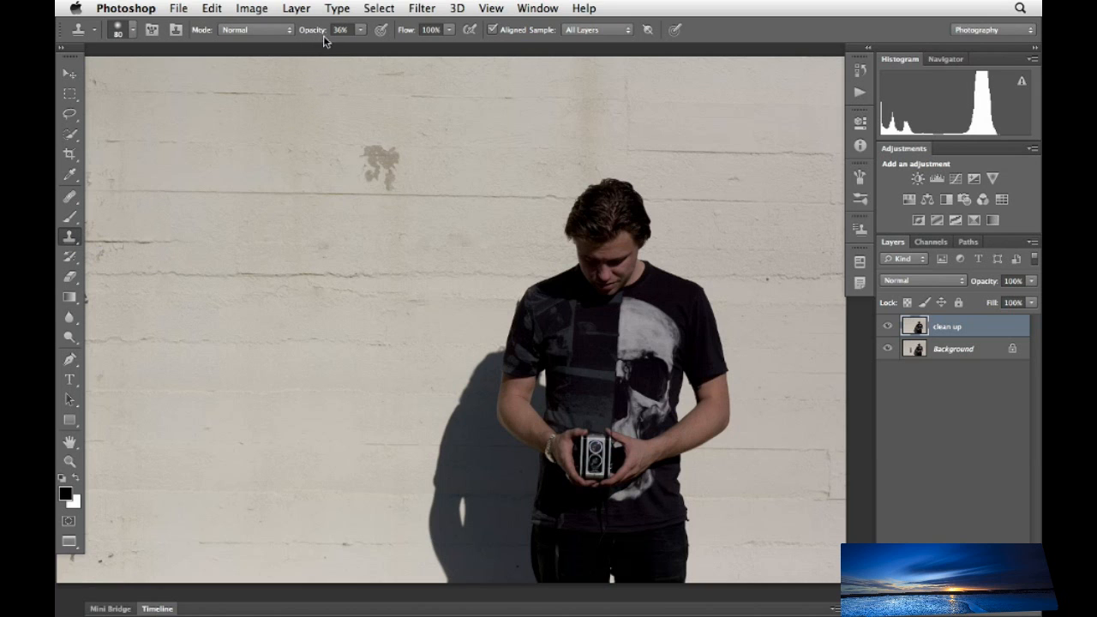
{"action": "left_click", "coordinate": [361, 31]}
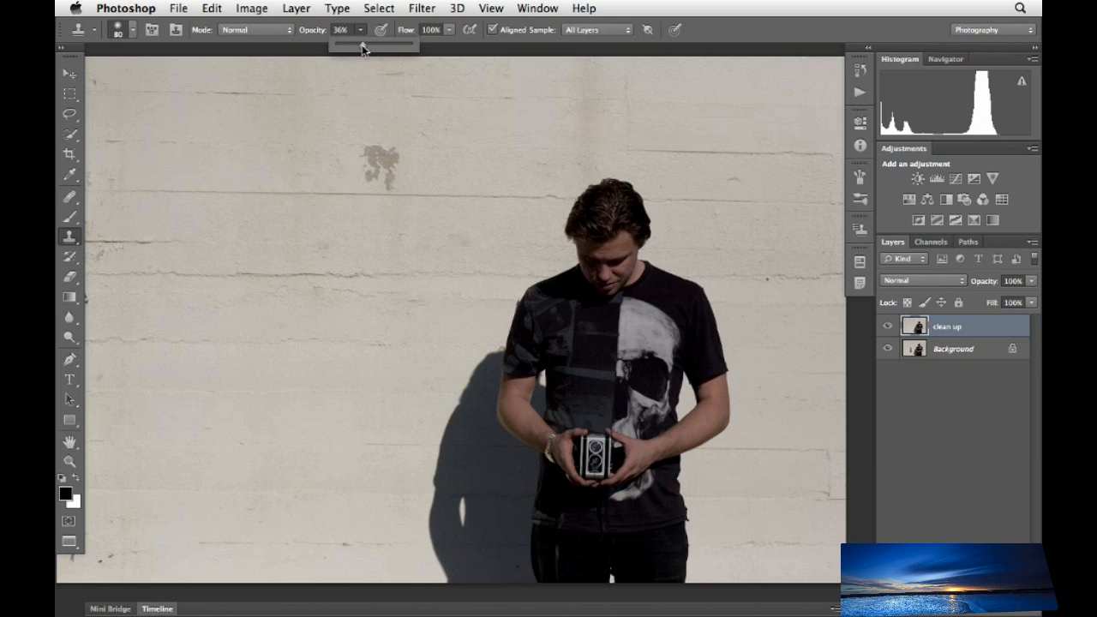
{"action": "left_click_drag", "start_coordinate": [362, 45], "coordinate": [415, 46]}
{"action": "left_click", "coordinate": [389, 119], "text": "alt"}
{"action": "mouse_move", "coordinate": [387, 148]}
{"action": "left_mouse_down"}
{"action": "mouse_move", "coordinate": [378, 171]}
{"action": "mouse_move", "coordinate": [368, 159]}
{"action": "mouse_move", "coordinate": [389, 160]}
{"action": "mouse_move", "coordinate": [376, 164]}
{"action": "mouse_move", "coordinate": [388, 170]}
{"action": "left_mouse_up"}
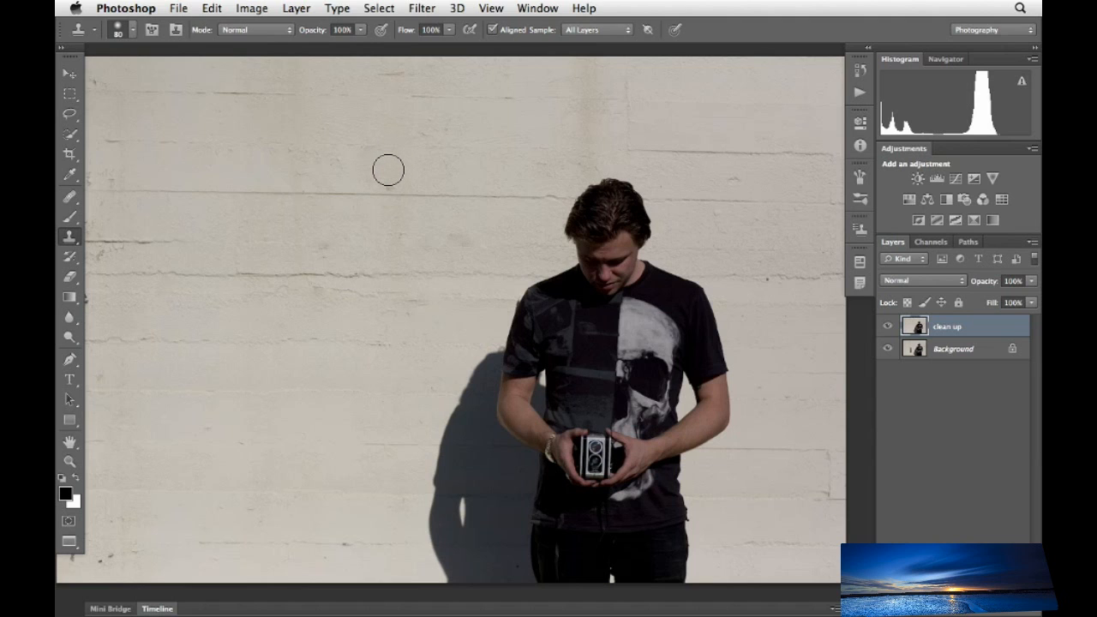